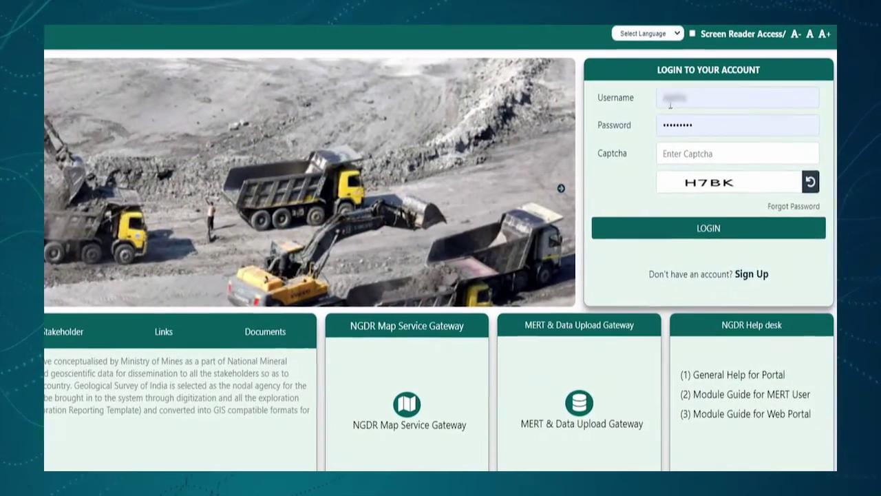
Step: Sign in with the saved account credentials and the captcha text to reach the map viewer
left_click(678, 107)
left_click(735, 182)
left_click(661, 154)
type("H7BK")
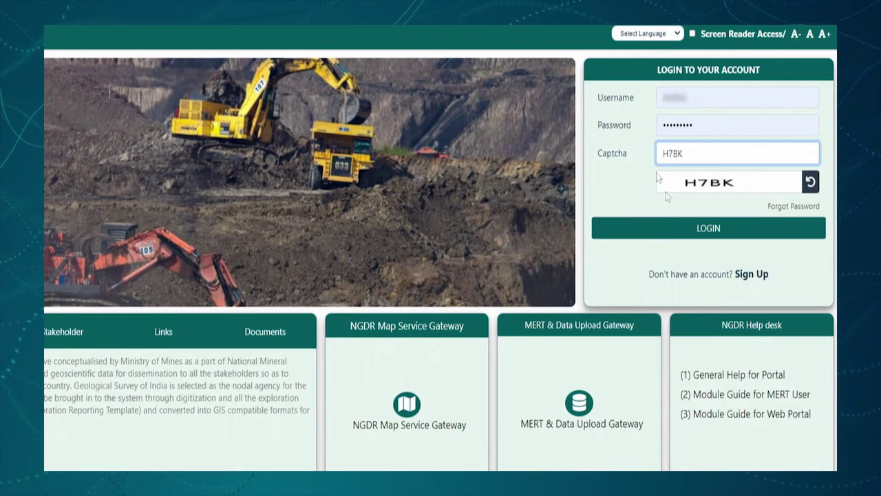
left_click(687, 228)
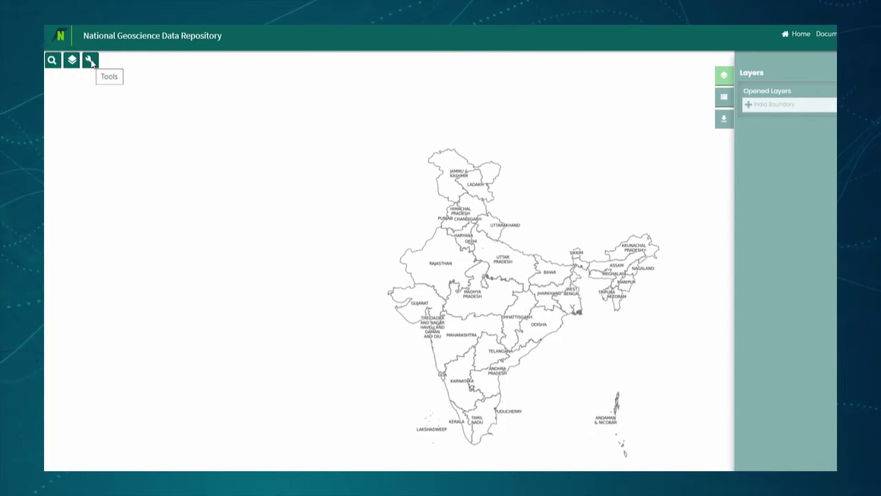
Step: Using the map tools, zoom the India map in one level, then back out to all of India
left_click(90, 61)
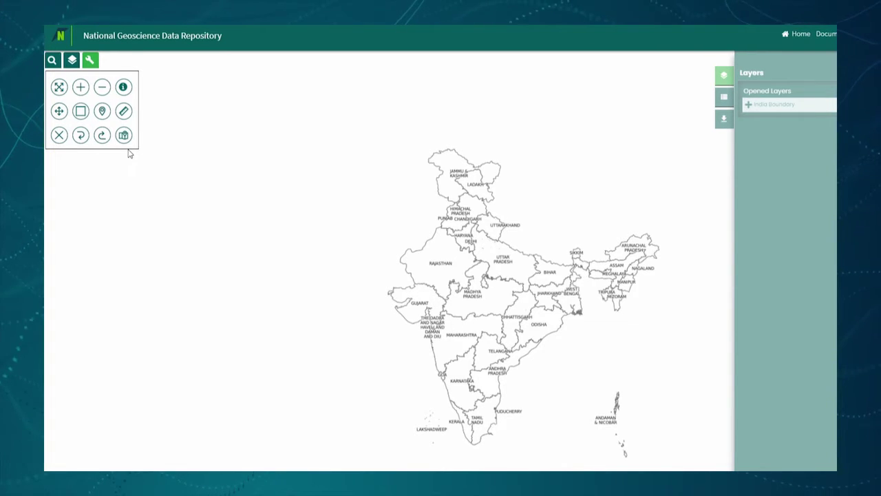
left_click(80, 88)
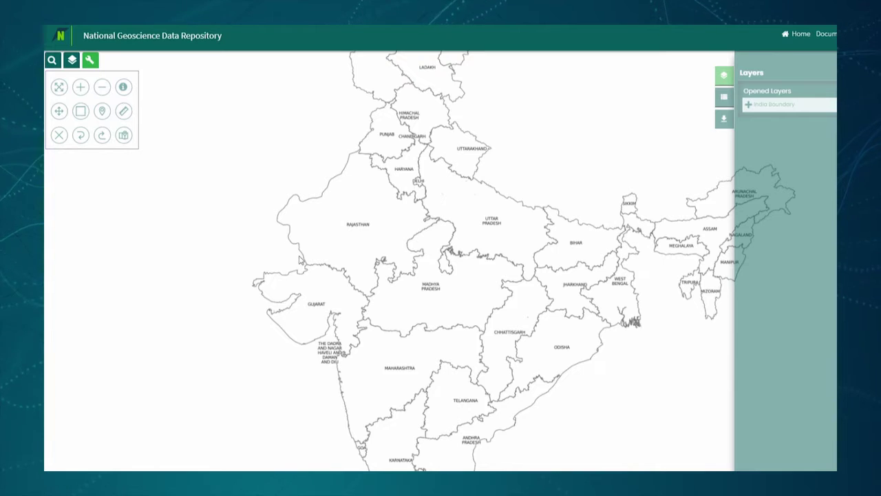
left_click(100, 93)
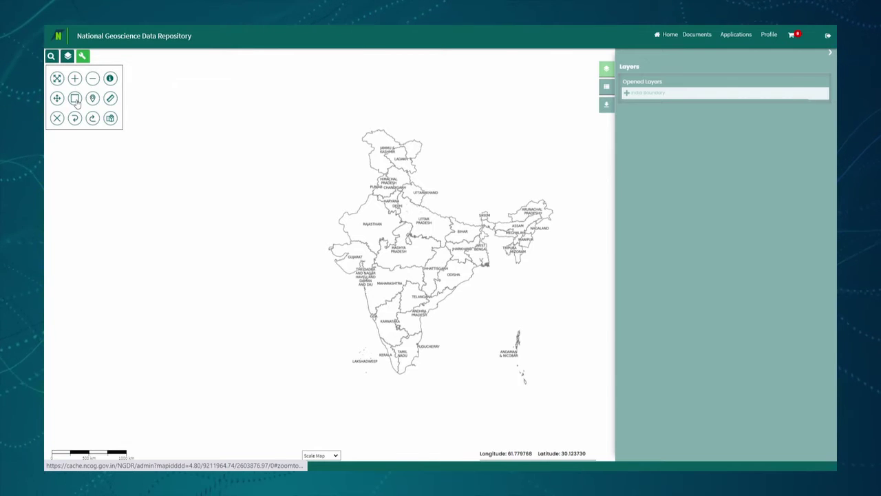
Step: Box-zoom onto Madhya Pradesh, clear the box outline, and return to the full India extent
left_click(76, 101)
left_click_drag(340, 230, 530, 319)
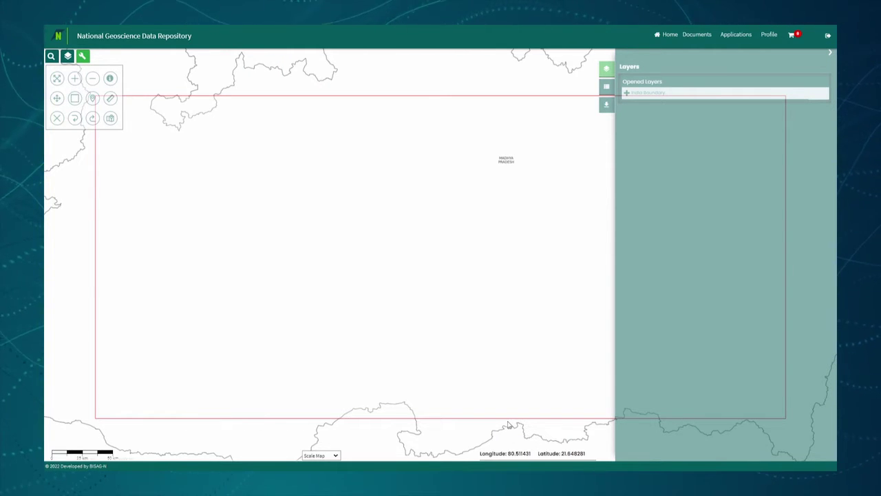
left_click(57, 117)
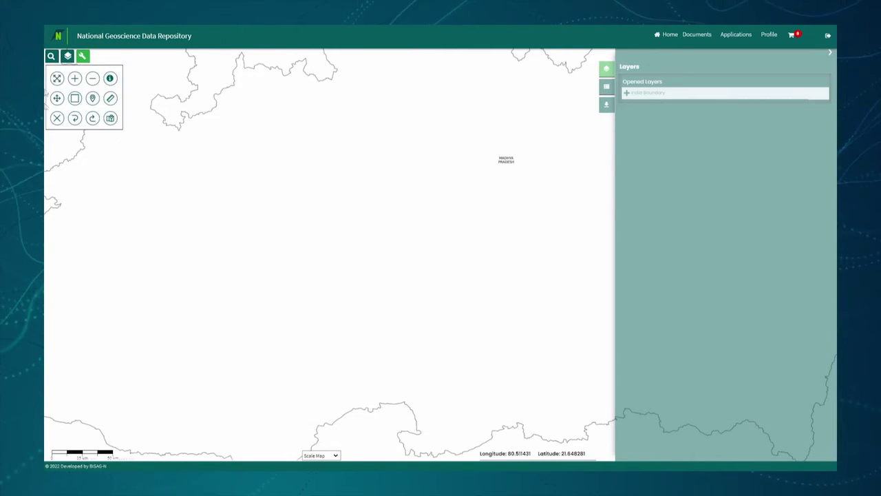
left_click(56, 80)
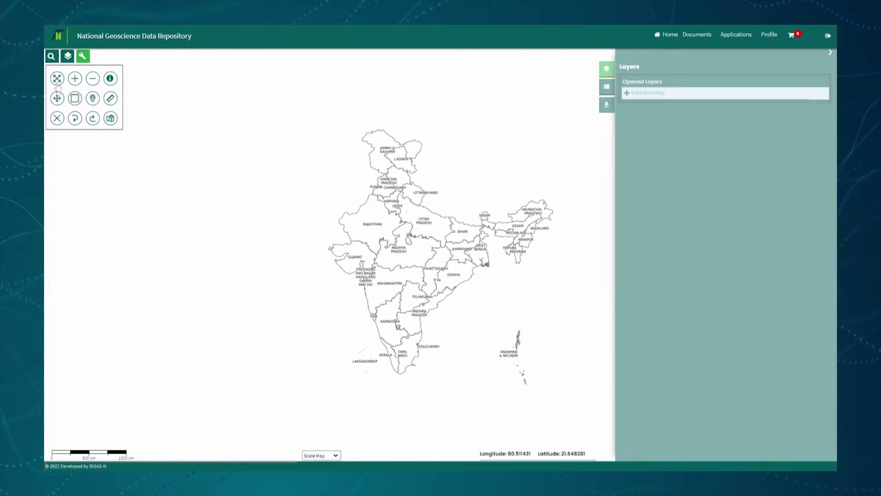
left_click(93, 98)
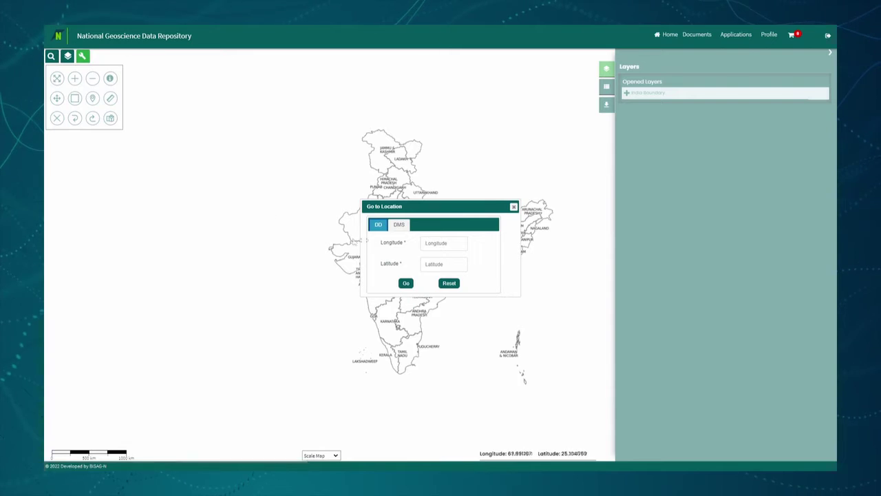
Step: Go to longitude 72, latitude 23 in decimal degrees, marking a point in Gujarat
left_click_drag(445, 214, 167, 212)
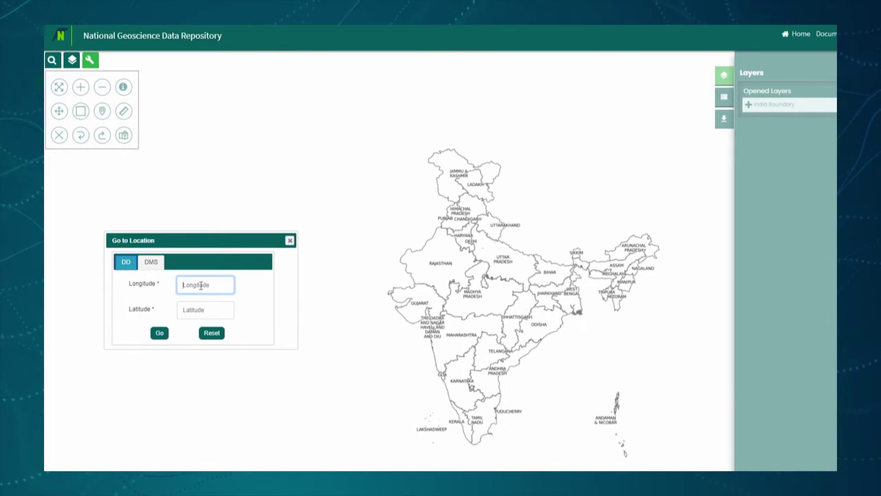
type("72")
left_click(200, 309)
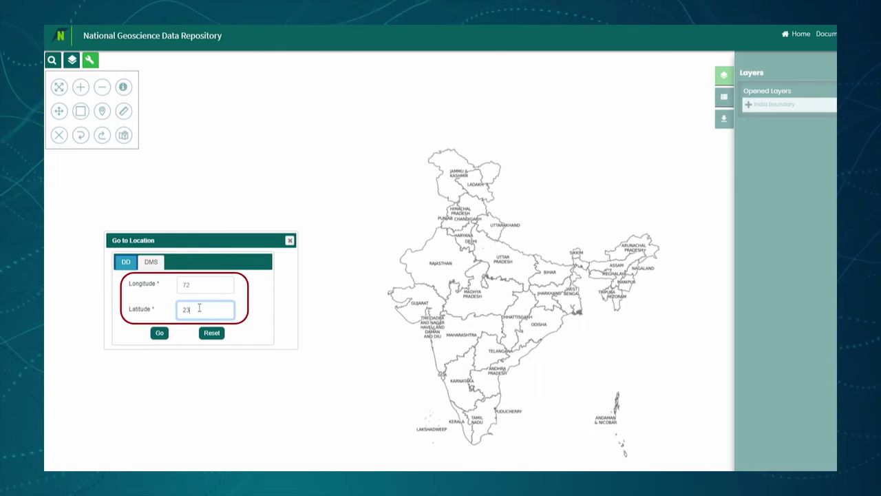
left_click(207, 285)
left_click(205, 310)
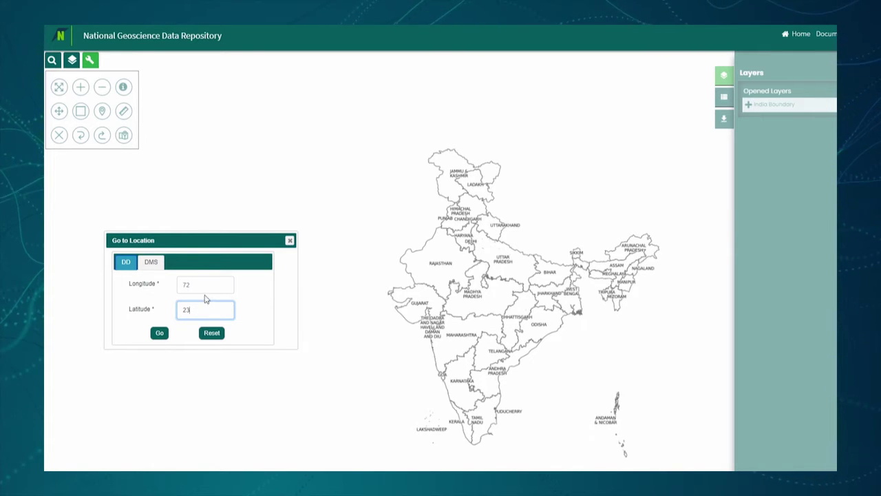
left_click(157, 315)
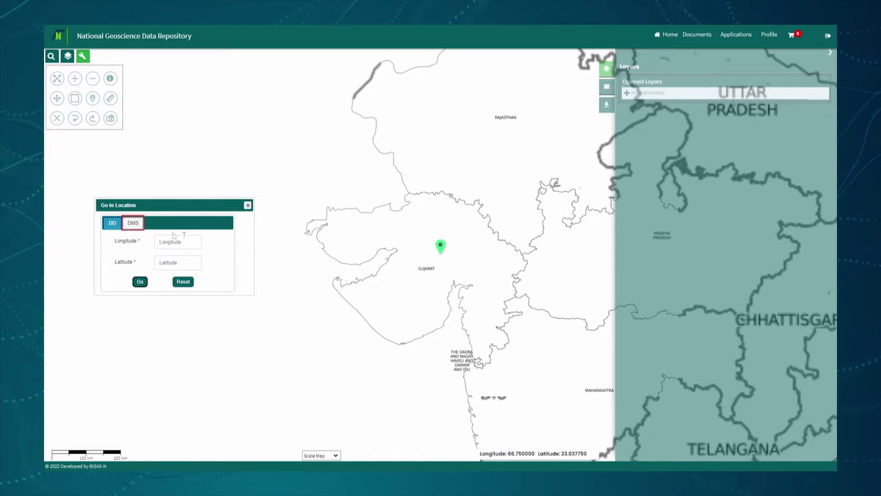
left_click(133, 227)
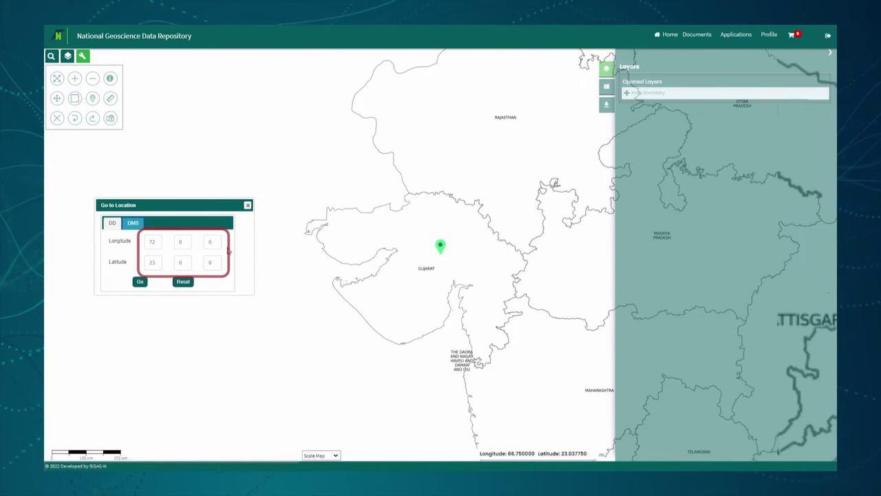
Step: Enter DMS coordinates longitude 72°11′32″ and latitude 23°11′33″
left_click(185, 243)
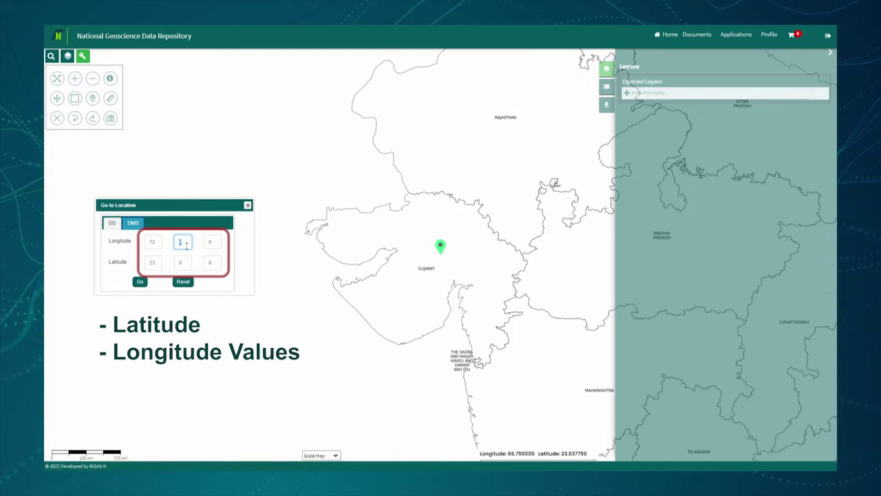
type("11")
left_click(215, 242)
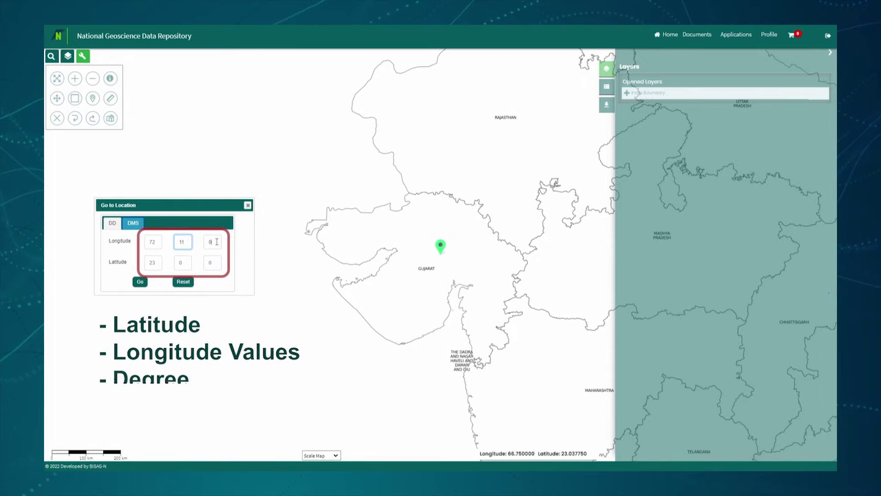
type("32")
left_click(181, 262)
type("11")
left_click(212, 262)
type("33")
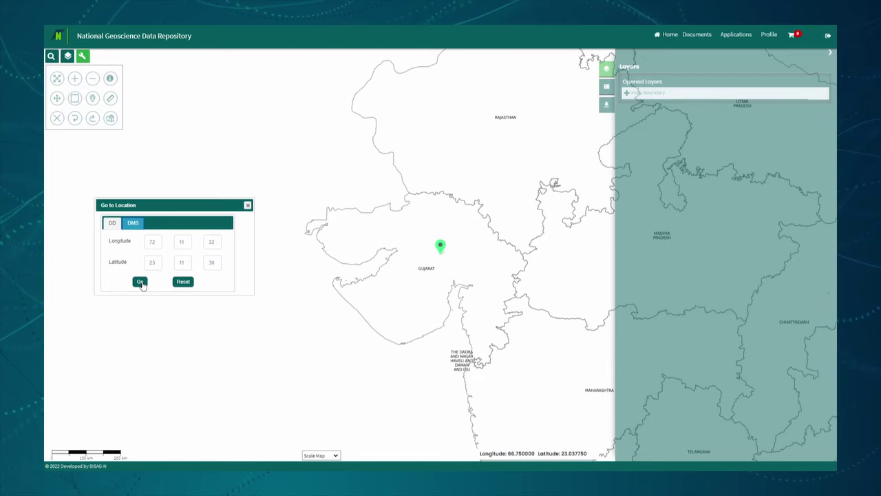
Step: Mark the DMS point on the map, then clear the markers and close the location form
left_click(140, 282)
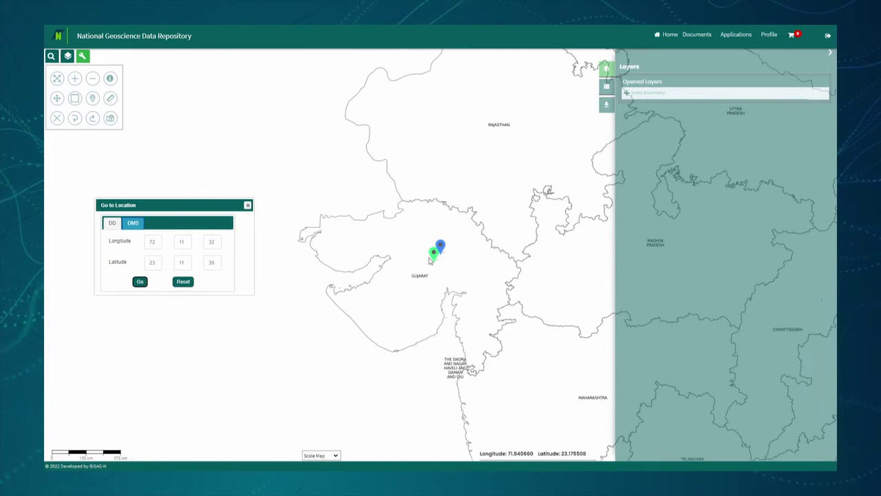
left_click(93, 98)
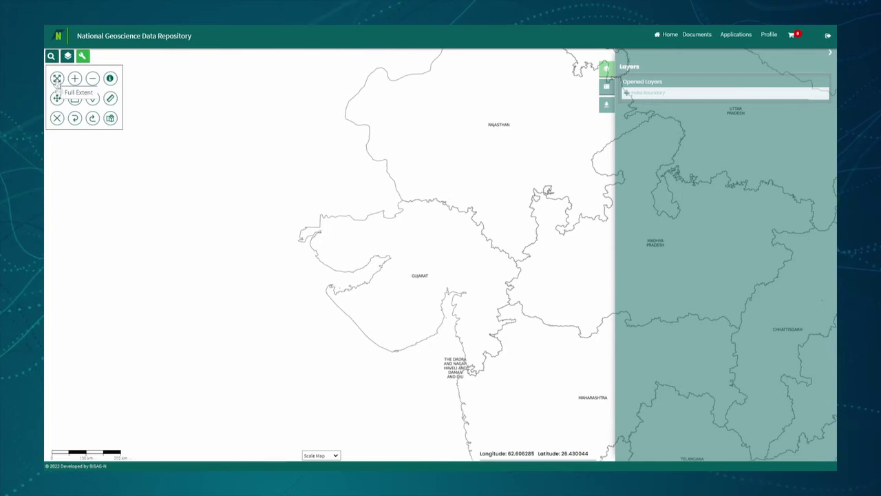
left_click(76, 120)
Step: Step back to the previous map view showing all of India
left_click(76, 120)
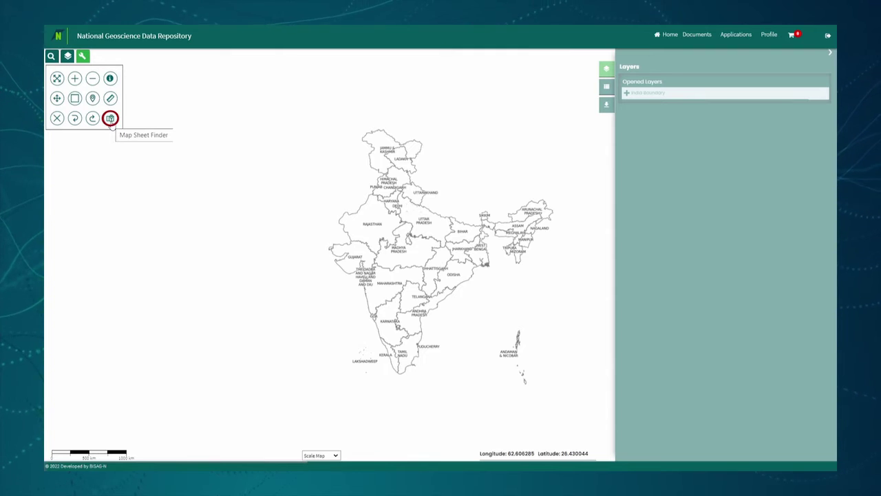
left_click(110, 119)
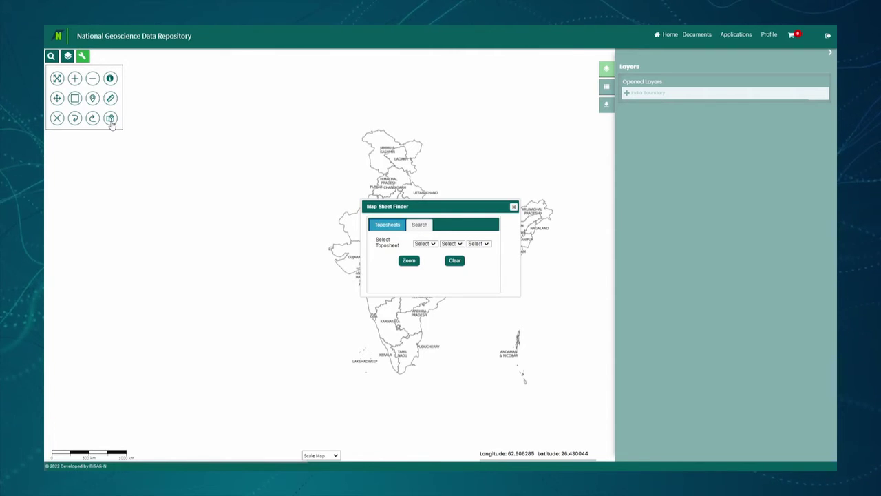
Step: Choose 46, A and 01 in the Toposheet dropdowns and zoom to sheet 46A01
left_click_drag(427, 206, 162, 207)
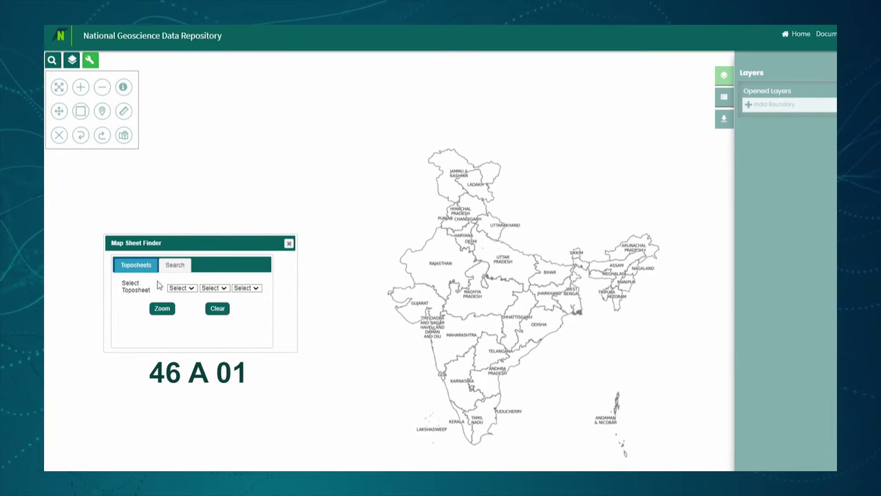
left_click(181, 288)
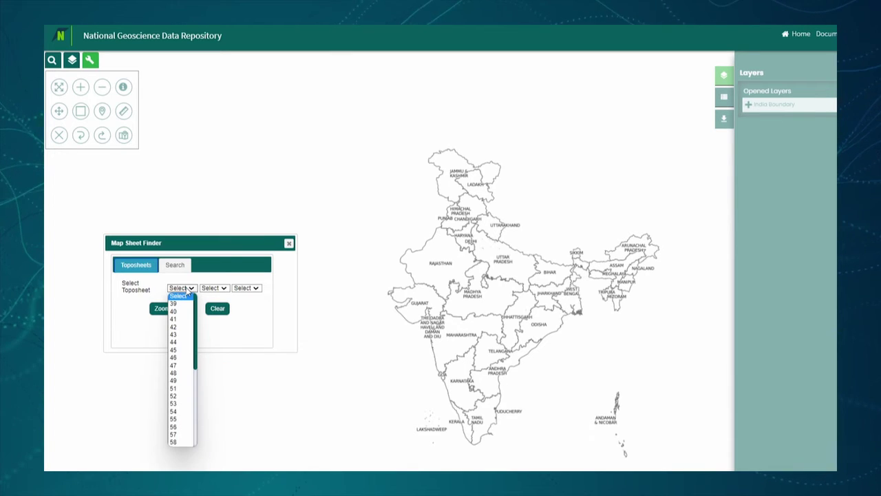
left_click(183, 357)
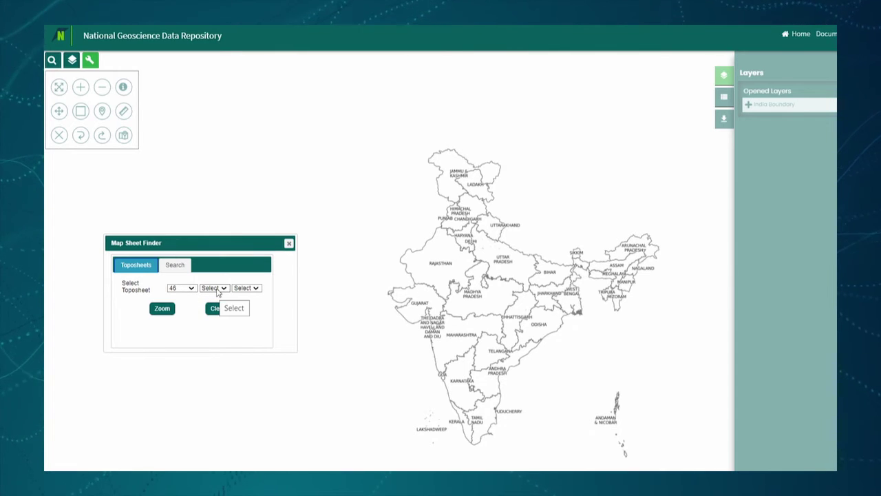
left_click(217, 289)
left_click(227, 301)
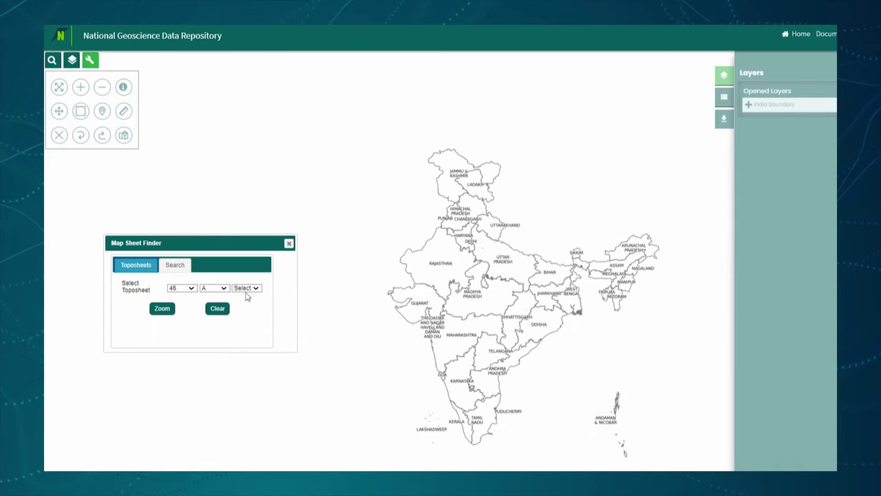
left_click(246, 289)
left_click(245, 308)
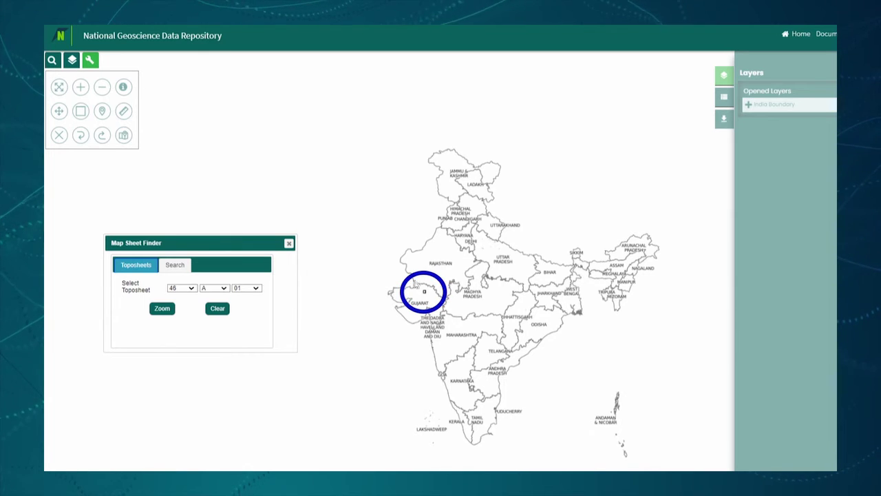
left_click(162, 310)
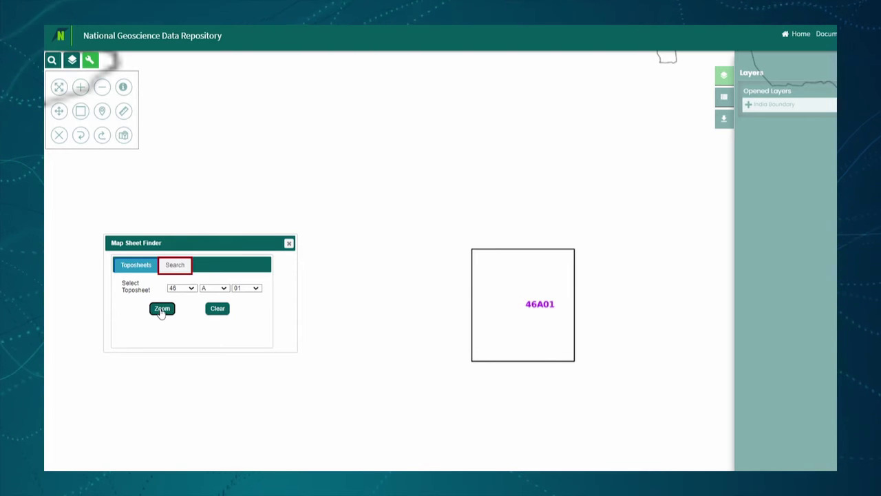
Step: Clear the 46A01 toposheet selection so its outline leaves the map
left_click(216, 309)
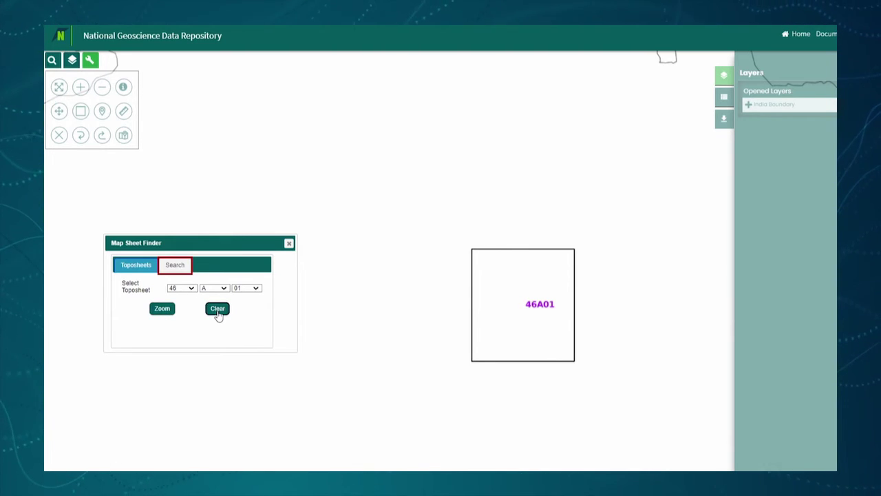
left_click(173, 268)
Step: Search for Ahmedabad and pick Ahmedabad, Gujarat from the suggestions
left_click(174, 298)
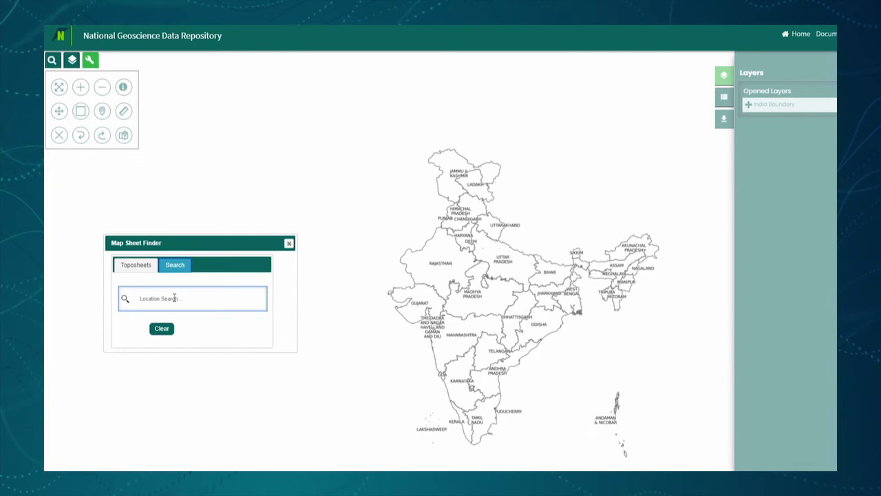
type("4")
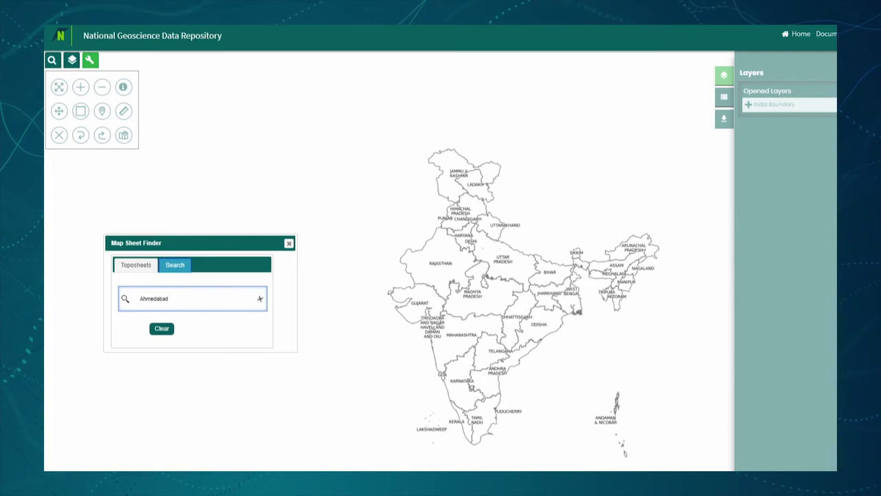
scroll(191, 323, "down", 2)
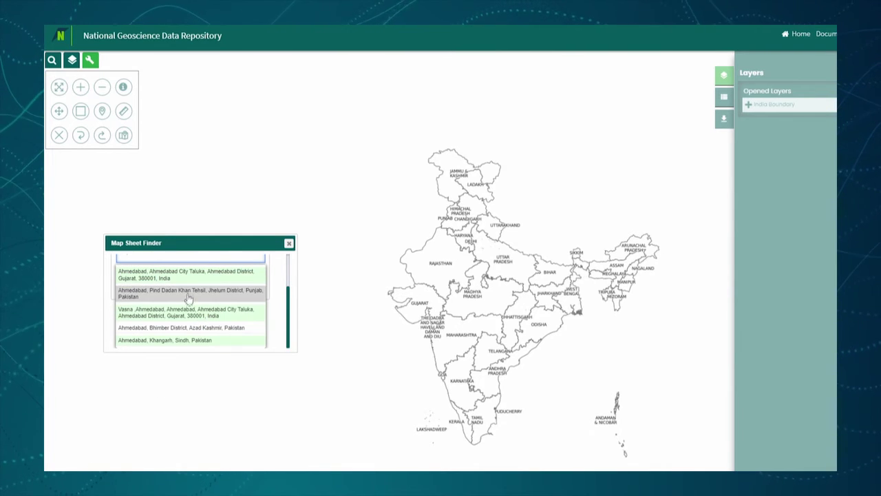
scroll(197, 341, "up", 2)
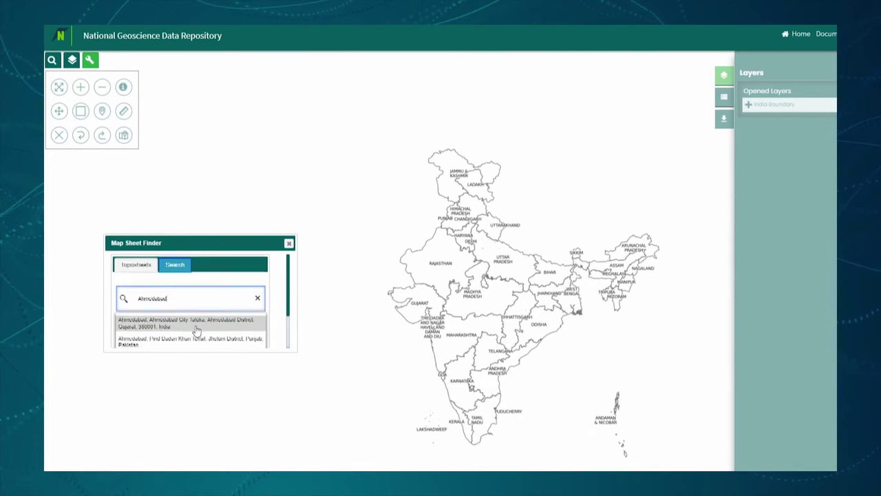
scroll(197, 330, "down", 2)
left_click(196, 276)
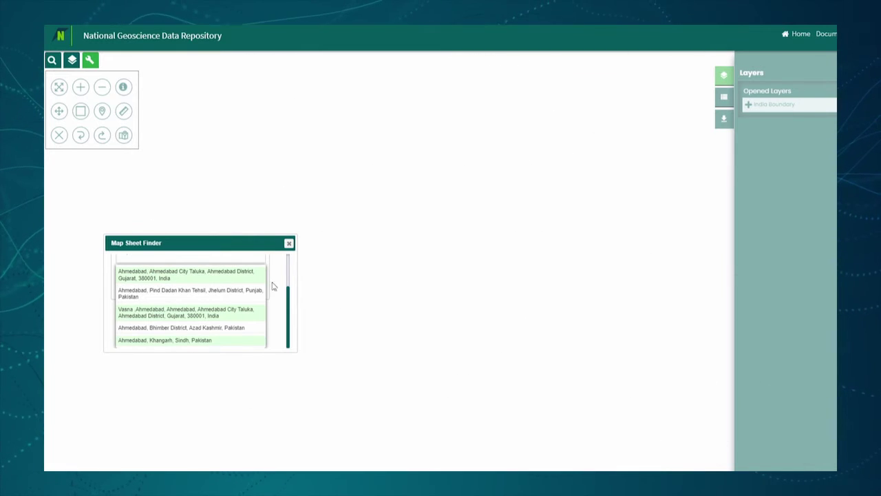
Step: Clear the Ahmedabad search text and reset the location search
scroll(272, 286, "up", 2)
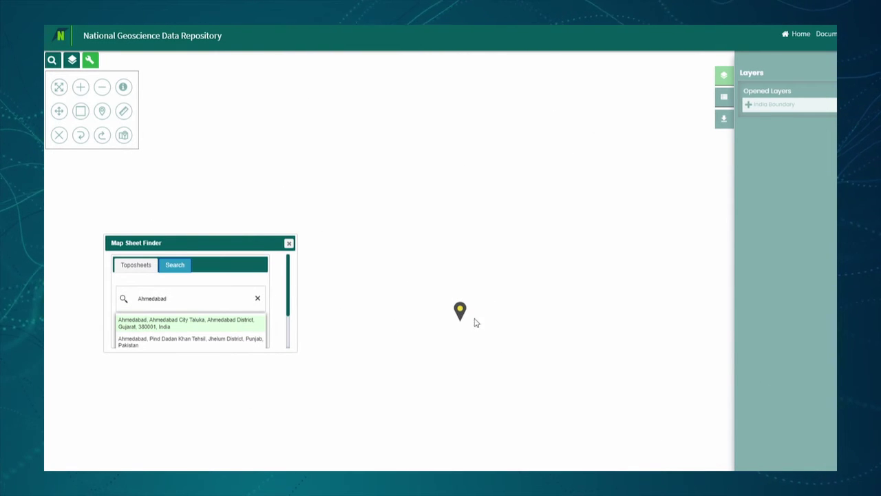
left_click(260, 298)
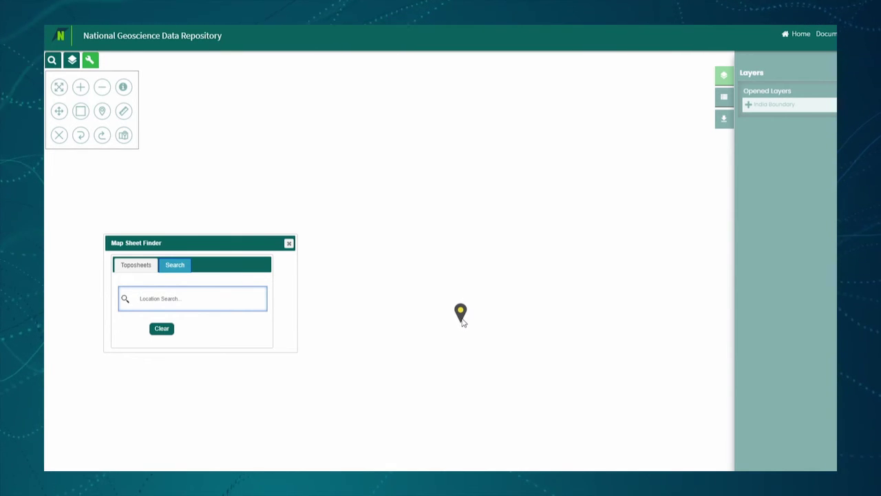
left_click(162, 328)
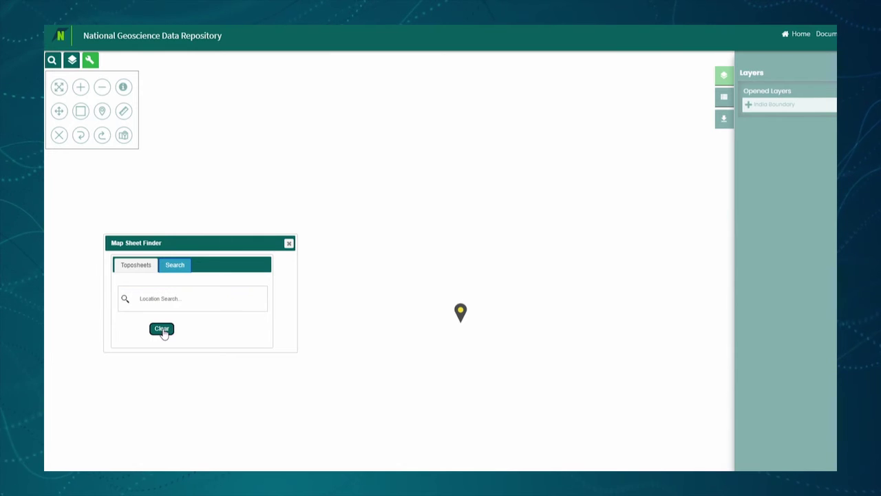
Step: Close the Map Sheet Finder and measure a 117.8 km distance near the Madhya Pradesh–Maharashtra border
left_click(289, 244)
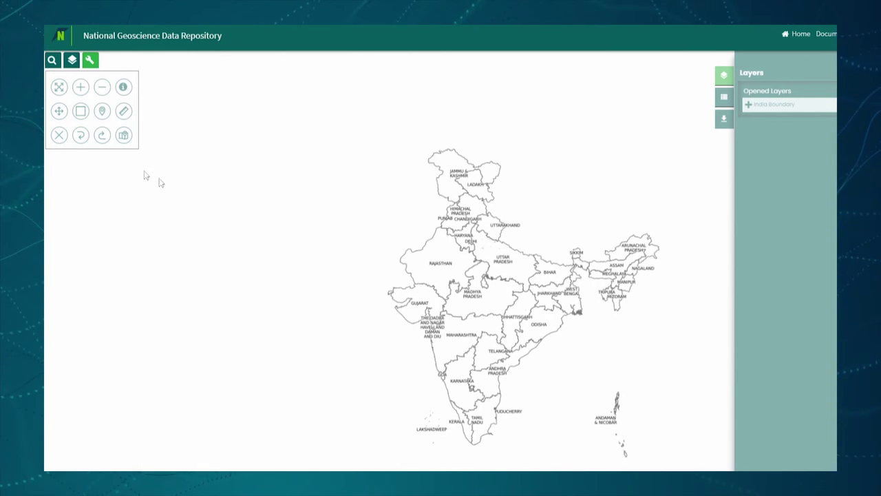
left_click(124, 112)
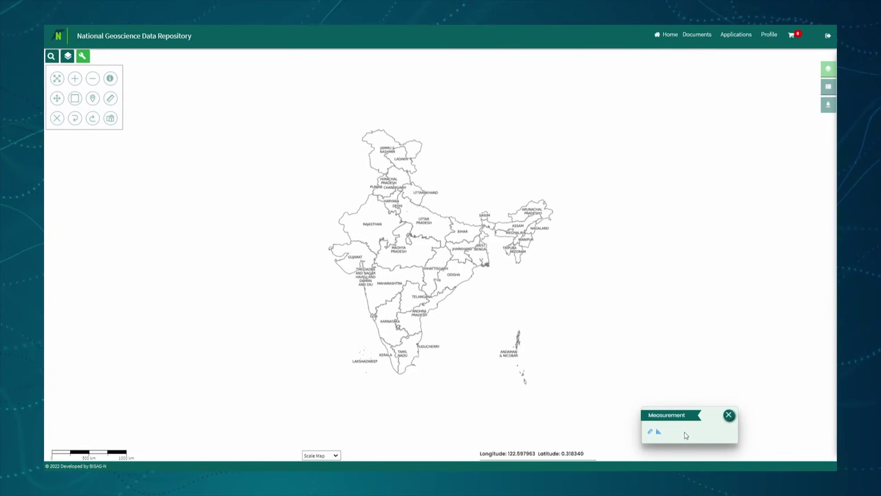
left_click(650, 433)
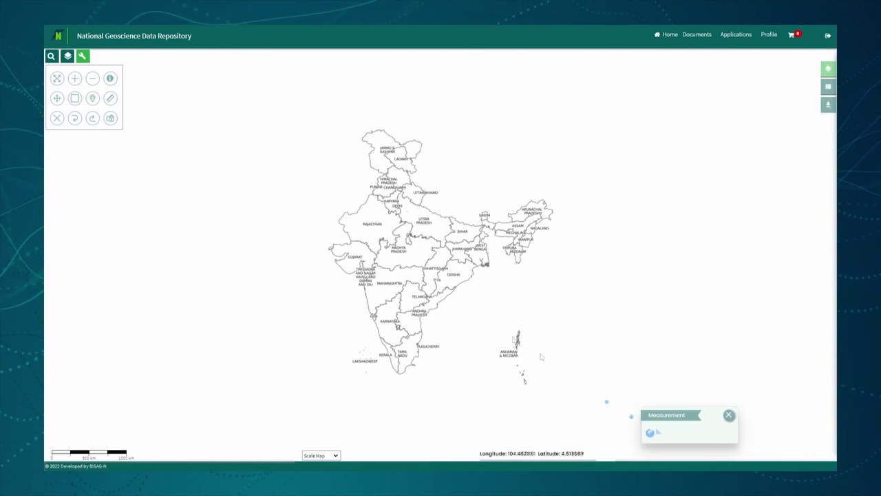
scroll(393, 261, "up", 6)
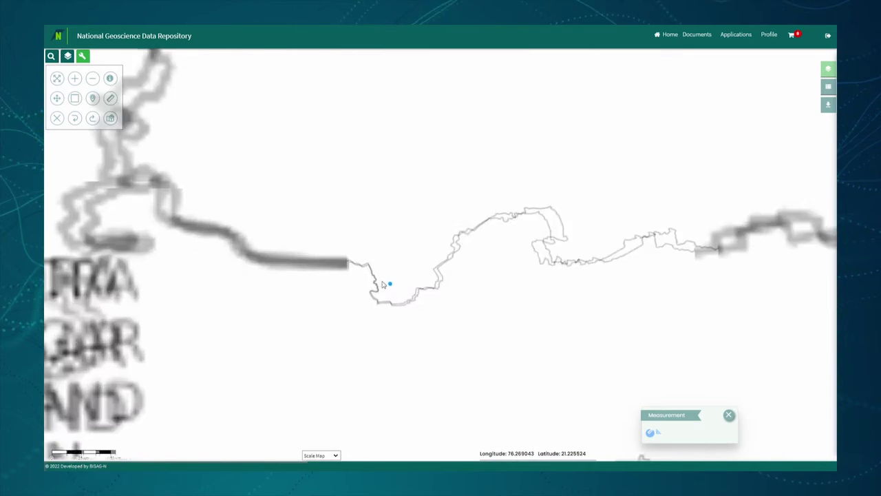
scroll(399, 286, "down", 4)
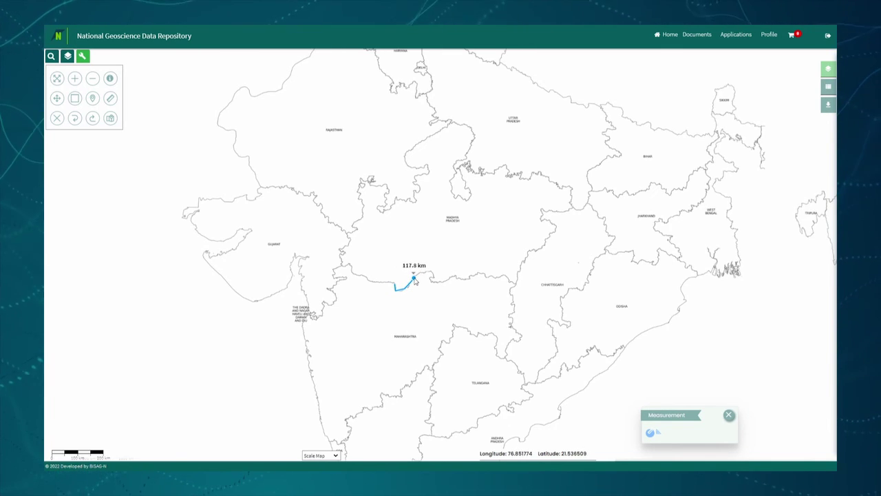
double_click(414, 279)
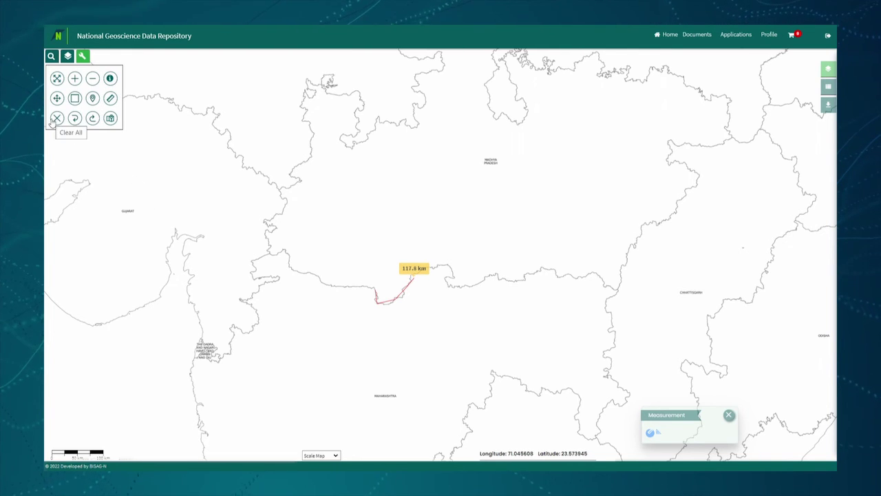
Step: Measure a 2599.72 km² triangle on the Madhya Pradesh–Maharashtra border, then close the measurement
left_click(658, 434)
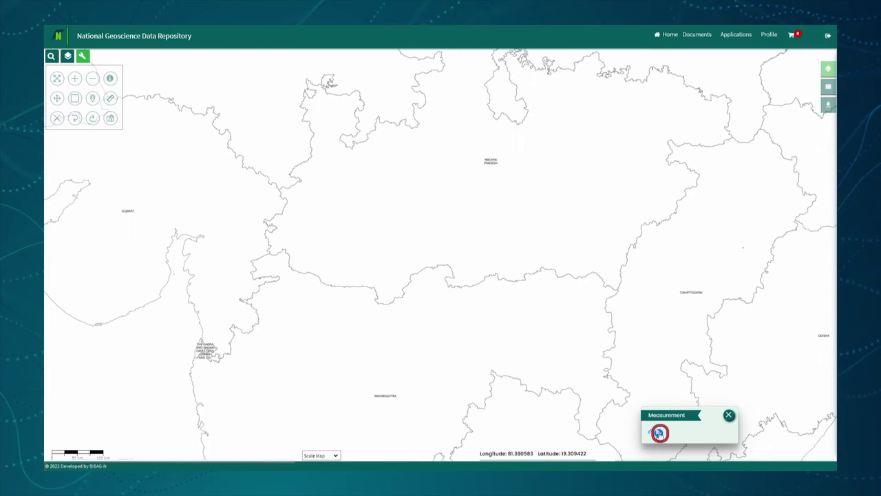
left_click(375, 288)
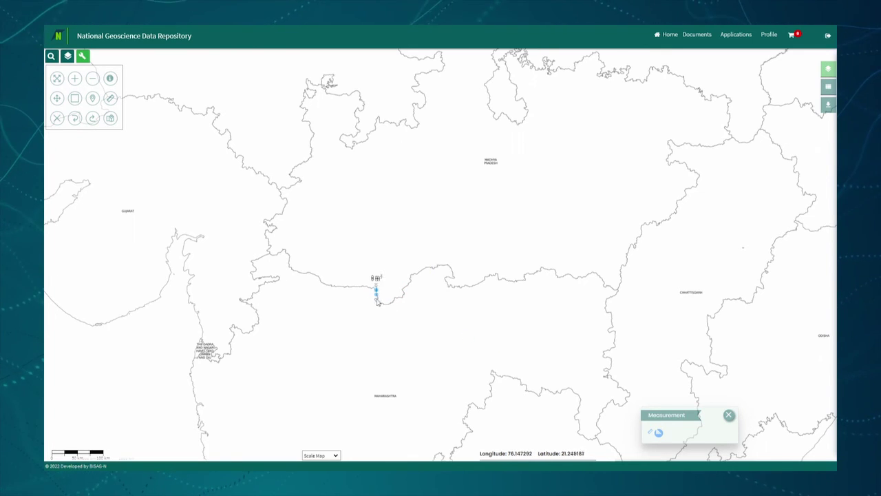
left_click(377, 303)
left_click(413, 293)
left_click(376, 289)
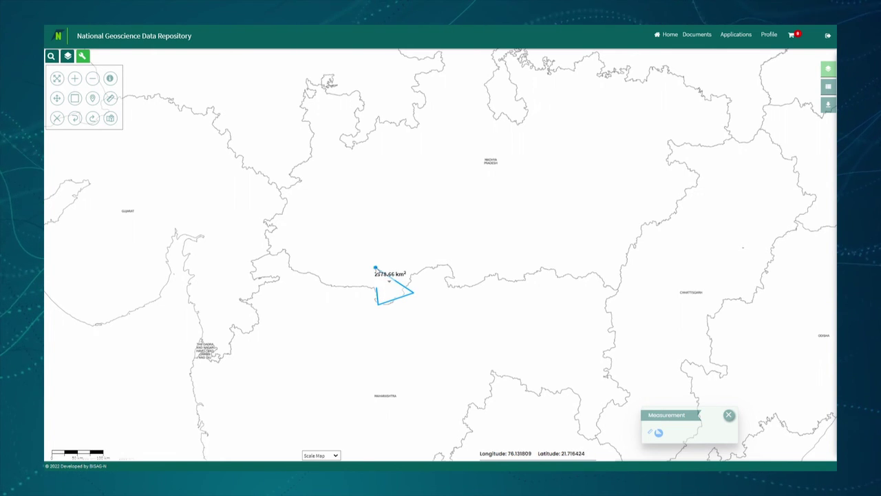
double_click(375, 275)
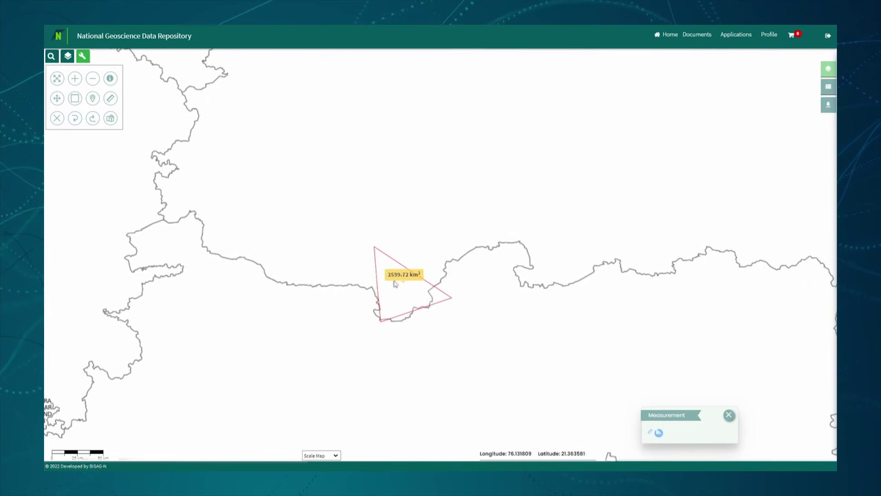
left_click(730, 416)
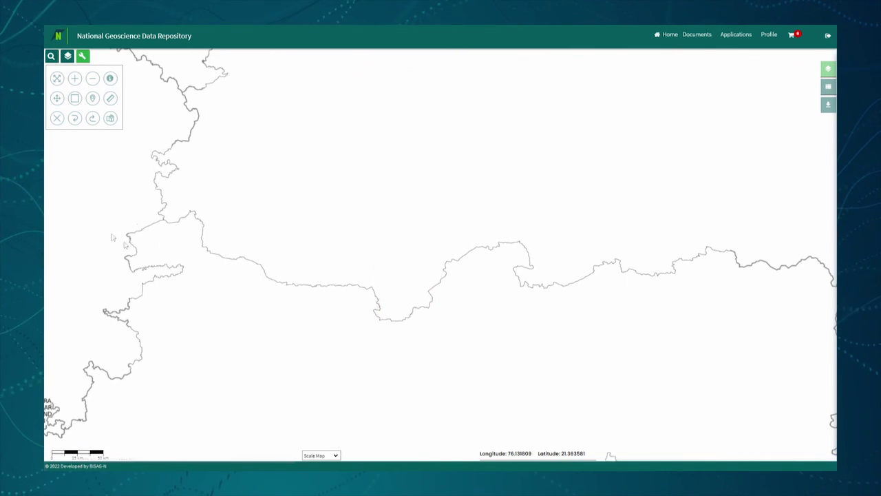
Step: Zoom to India's full extent and show Rajasthan's State attributes (GID 8, STCODE11 08, bounding coordinates)
left_click(110, 79)
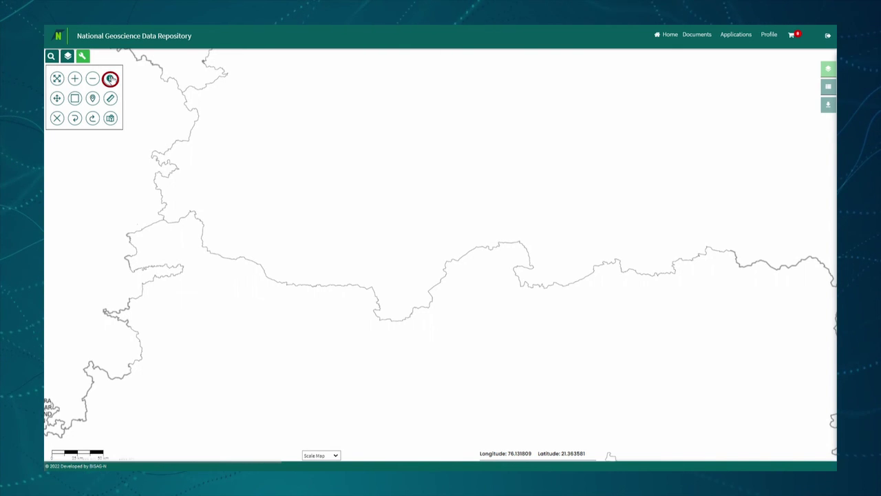
left_click(57, 80)
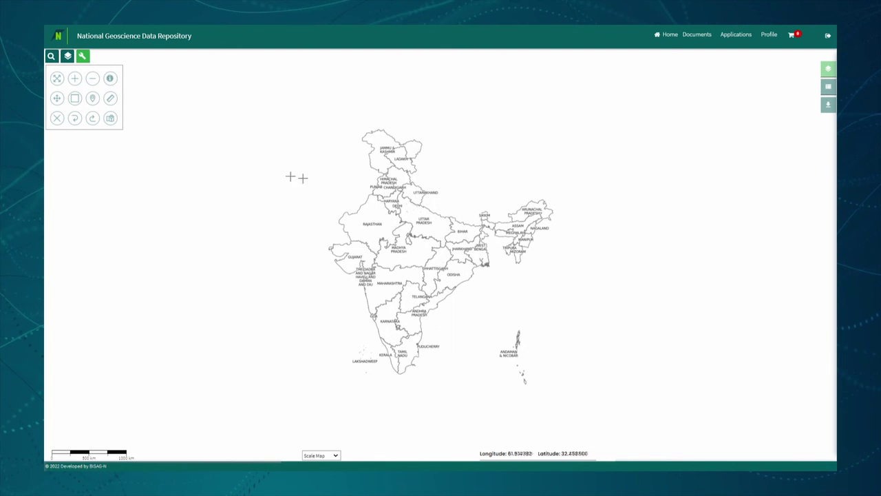
left_click(379, 224)
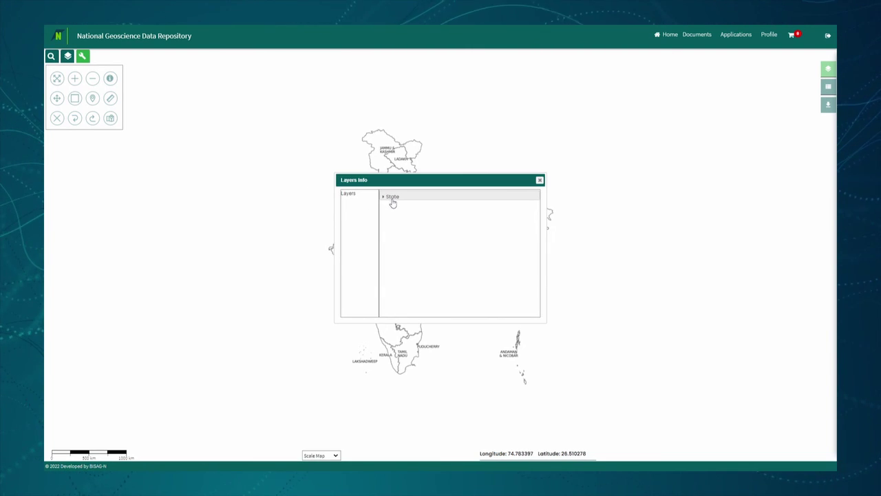
left_click_drag(437, 178, 207, 183)
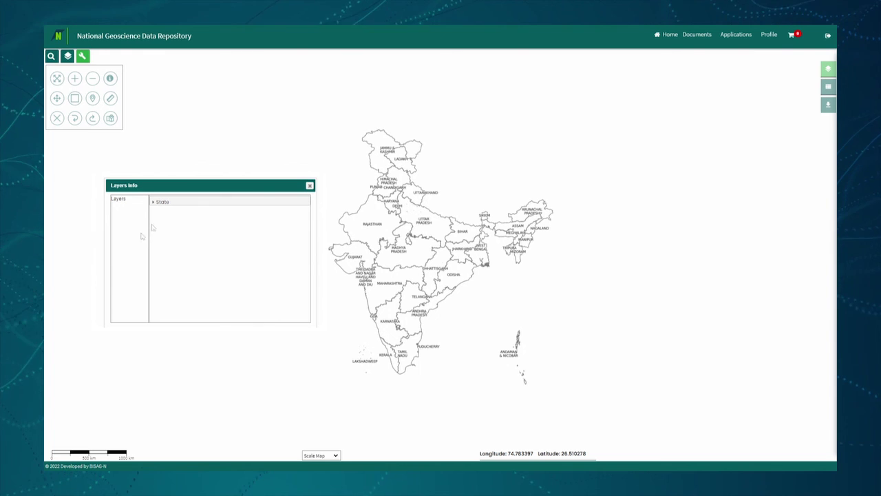
left_click(183, 204)
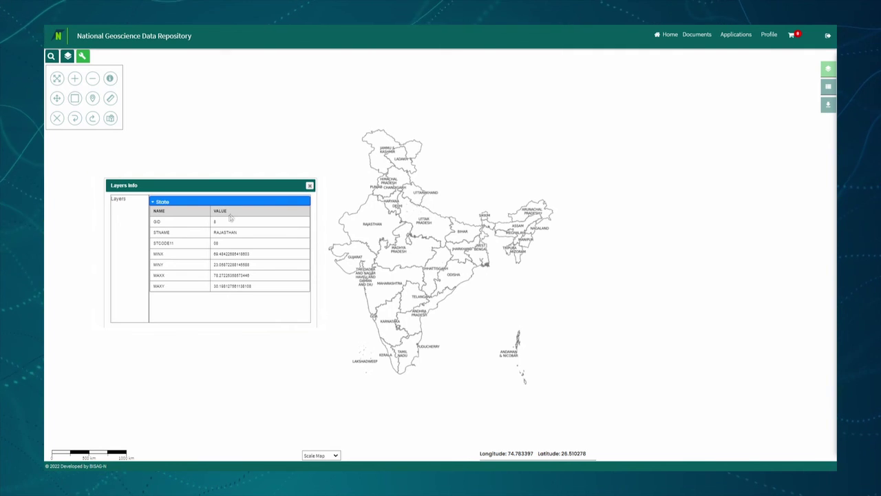